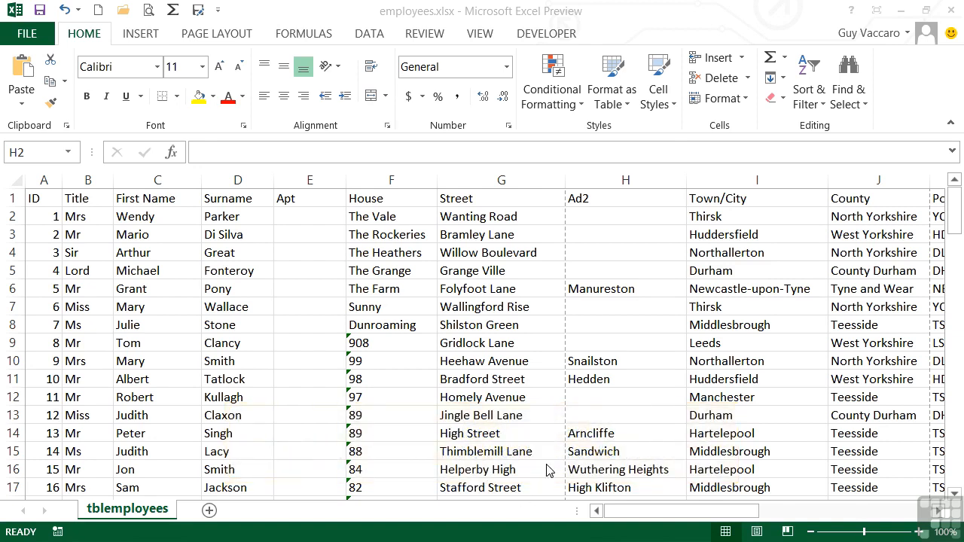
Turn on AutoFilter for the employees table via Home > Sort & Filter > Filter.
click(545, 382)
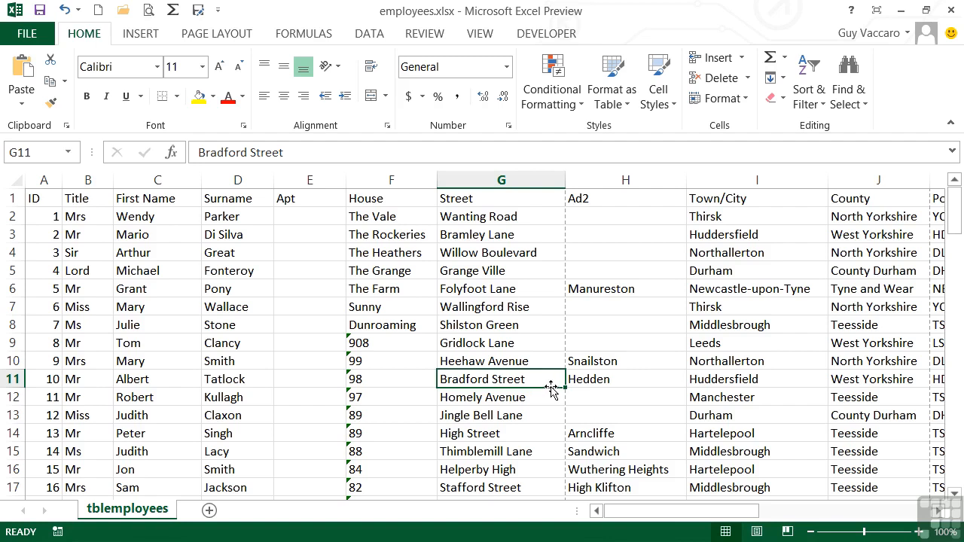
click(822, 109)
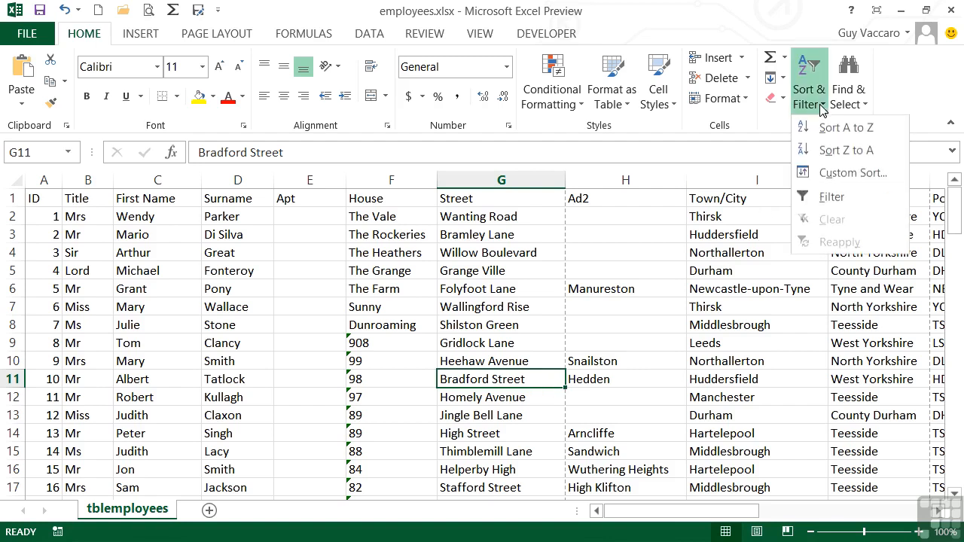
click(826, 202)
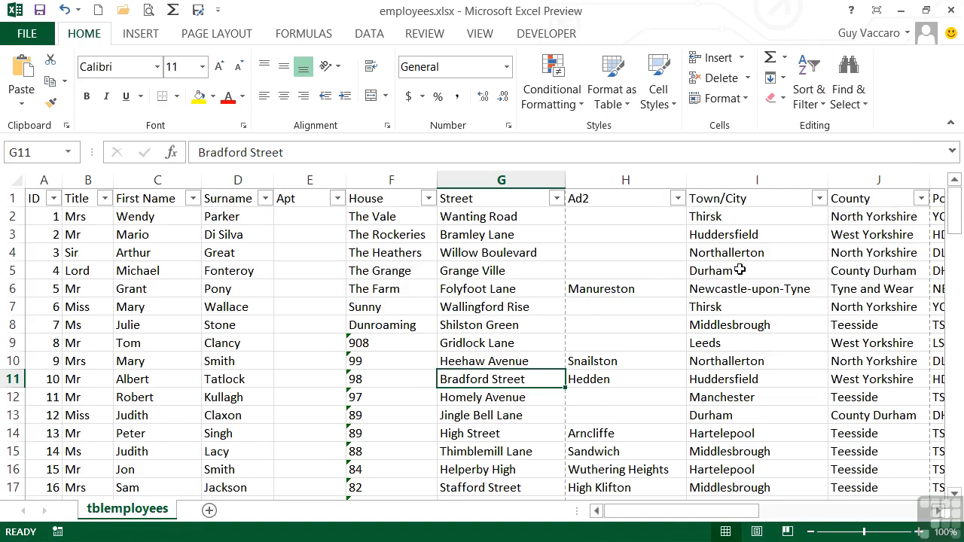
click(763, 217)
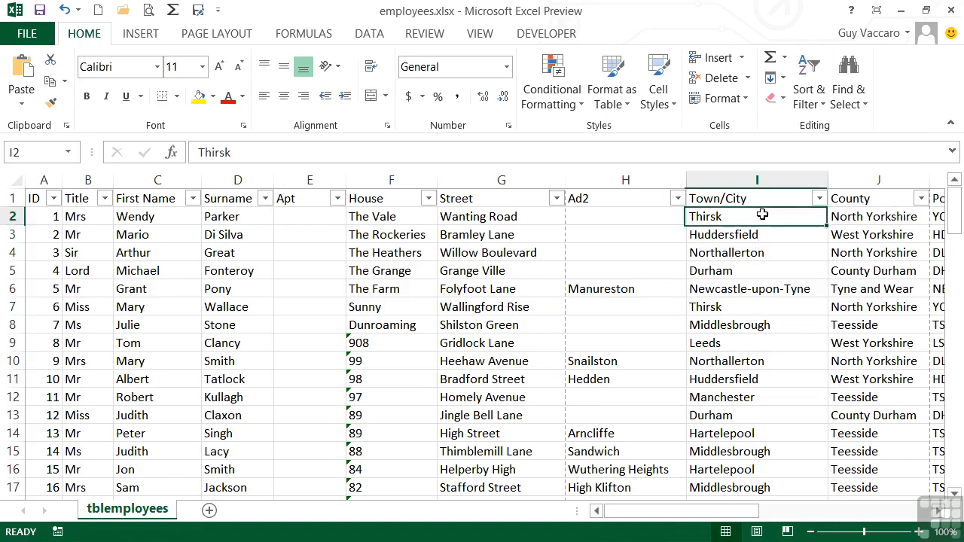
Filter Town/City to Durham, Hartelepool, Leeds and Manchester, leaving 33 of 106 records.
click(819, 199)
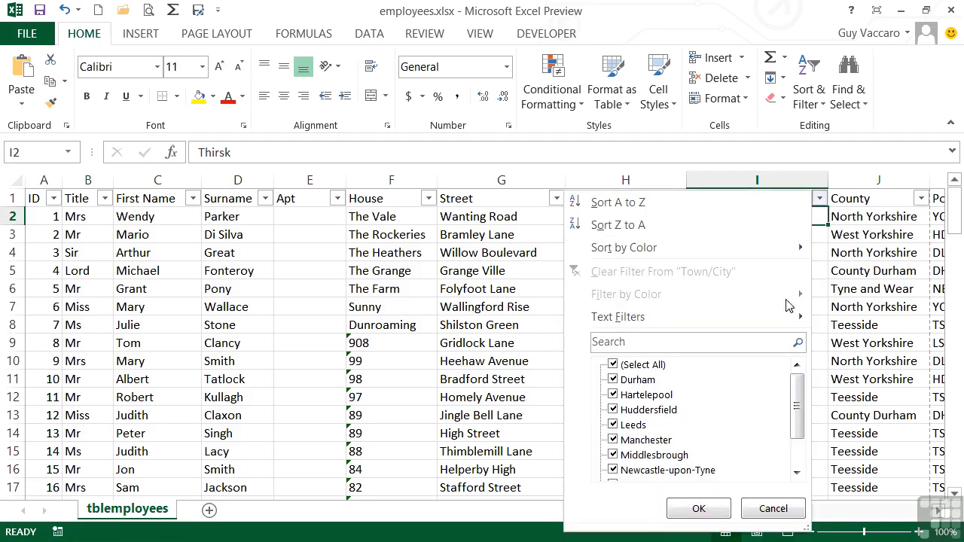
mouse_move(797, 385)
mouse_down()
mouse_move(799, 445)
mouse_move(798, 380)
mouse_up()
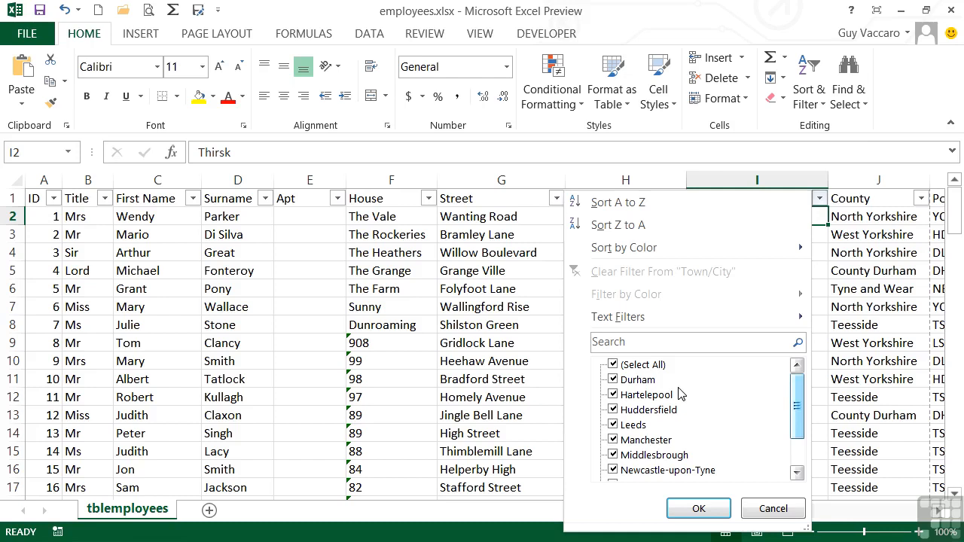
click(614, 365)
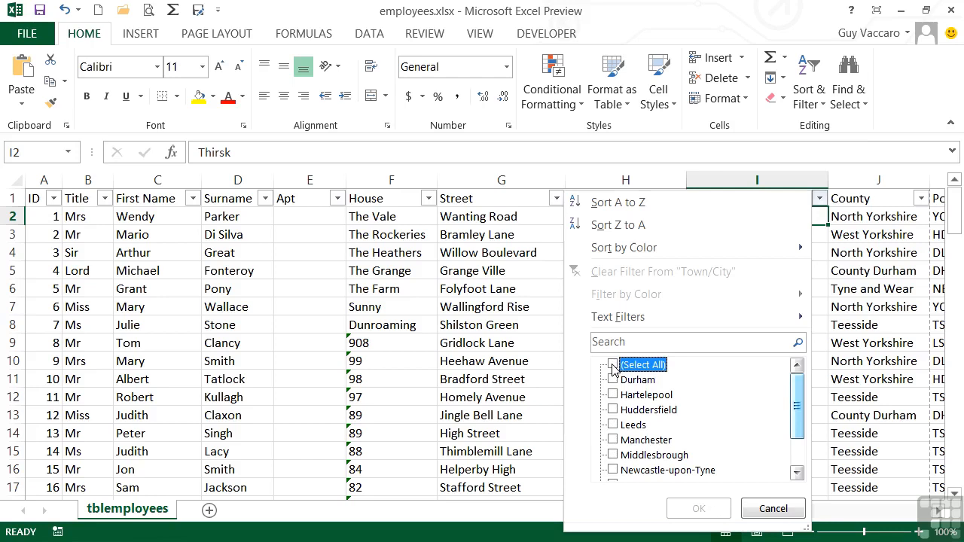
click(613, 380)
click(614, 395)
click(614, 425)
click(613, 440)
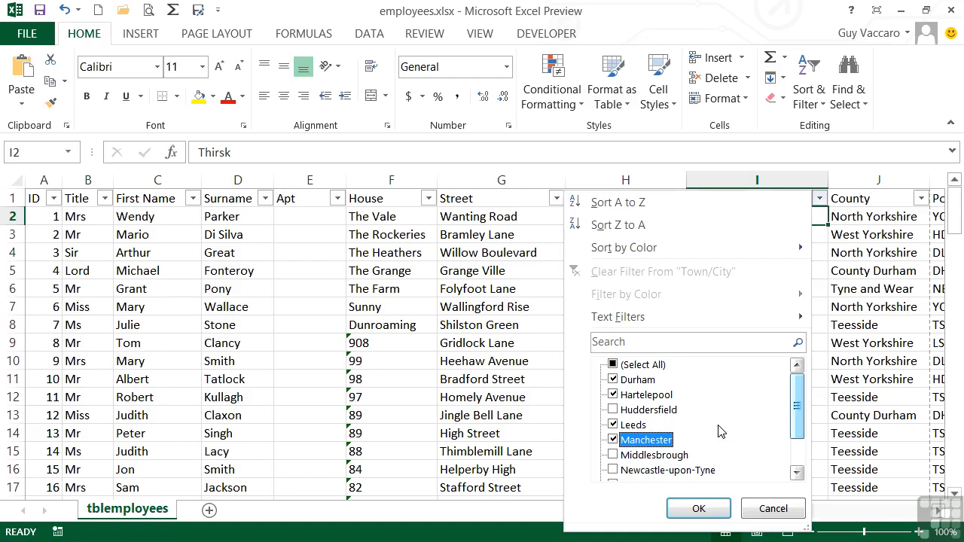
click(699, 508)
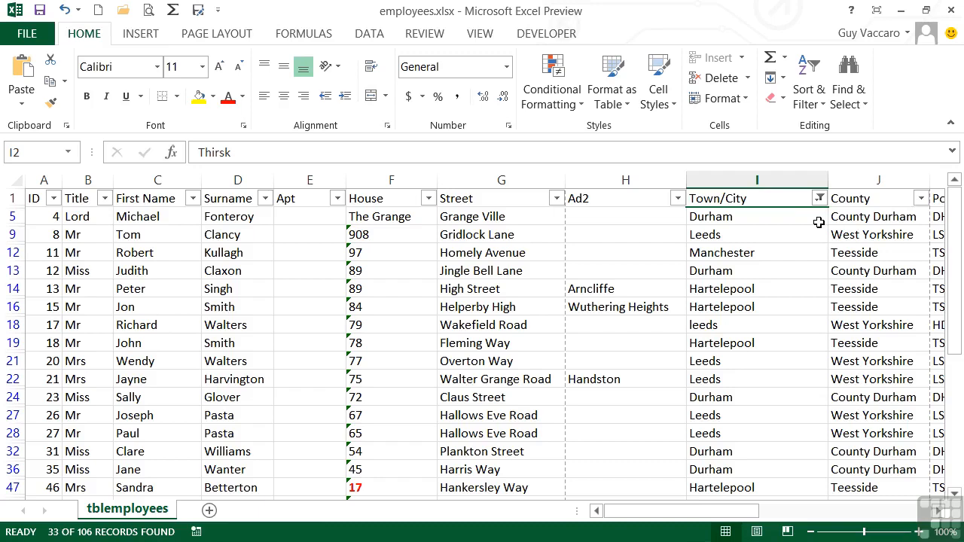
Scroll to the Dob column, inspect its 1980 and 1976 entries, and bring up Date Filters.
drag(744, 511, 864, 511)
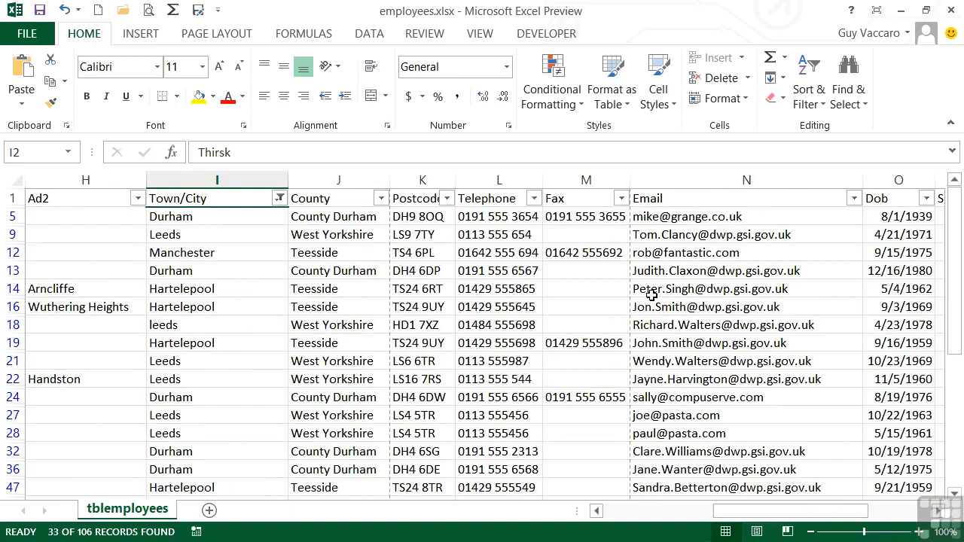
click(926, 199)
mouse_move(904, 403)
mouse_down()
mouse_move(904, 463)
mouse_move(904, 384)
mouse_up()
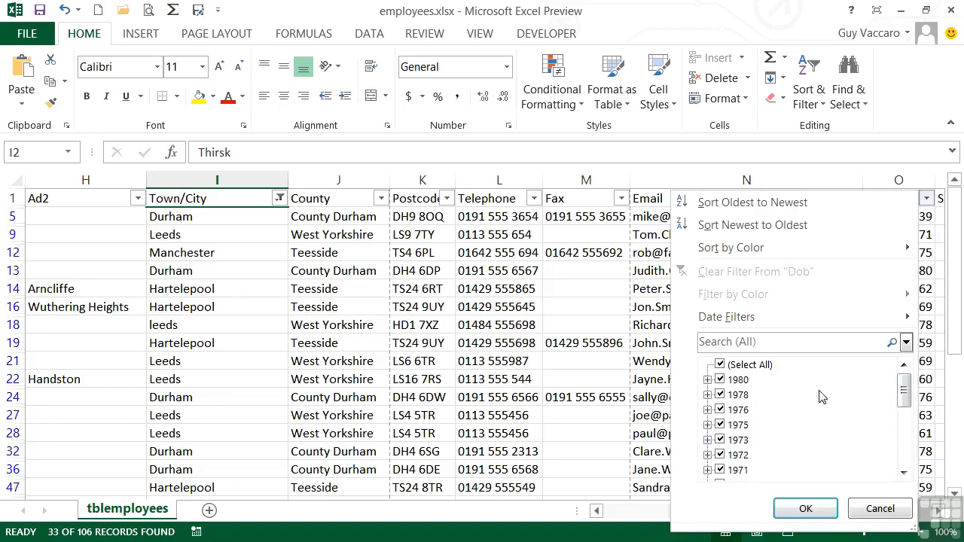
click(708, 380)
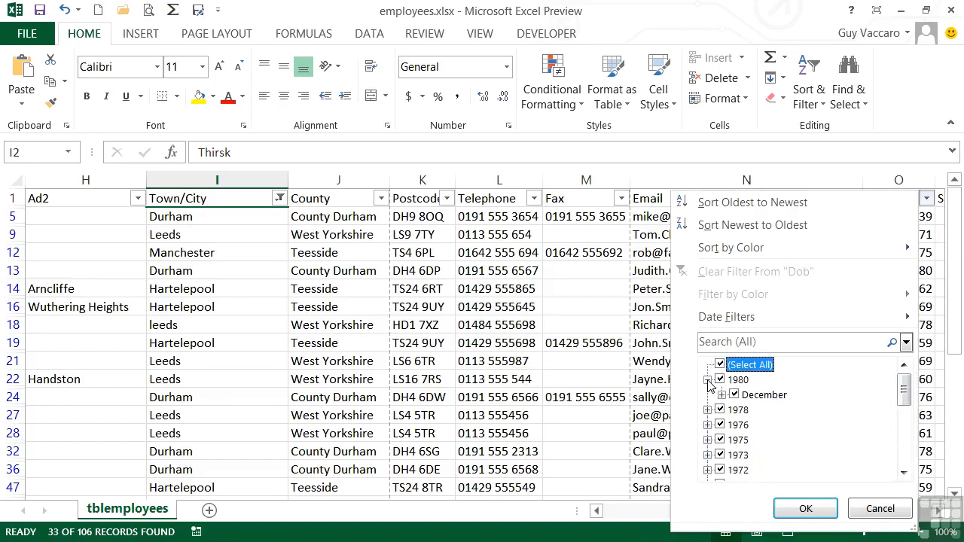
click(709, 382)
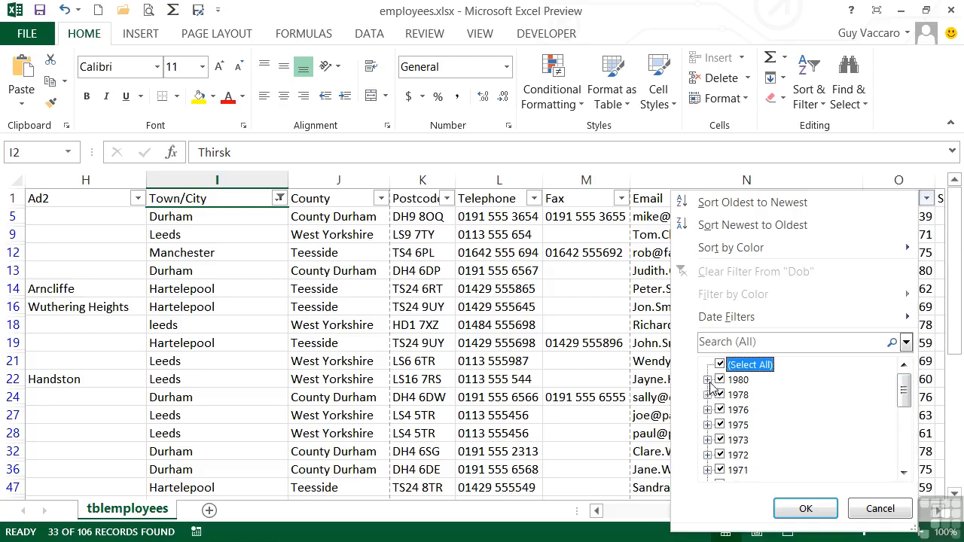
click(708, 410)
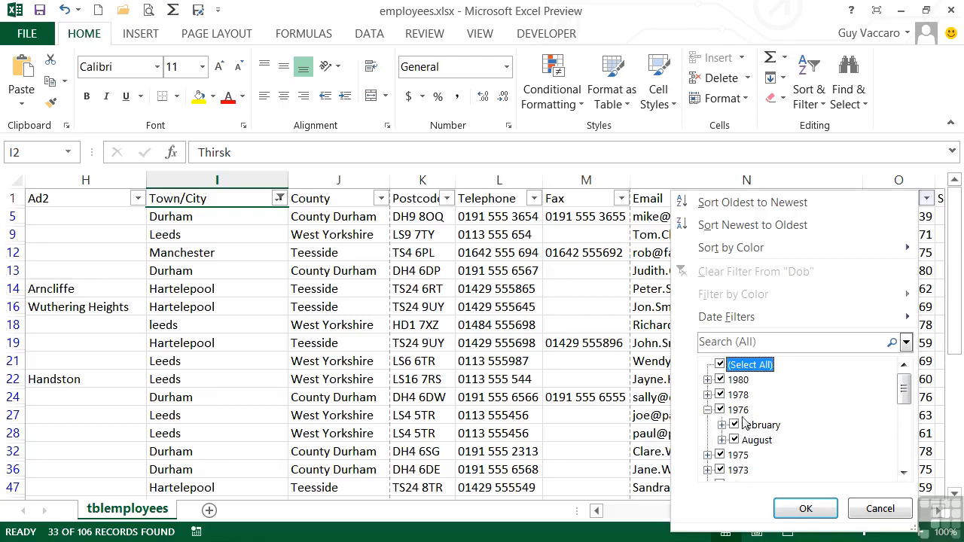
click(708, 410)
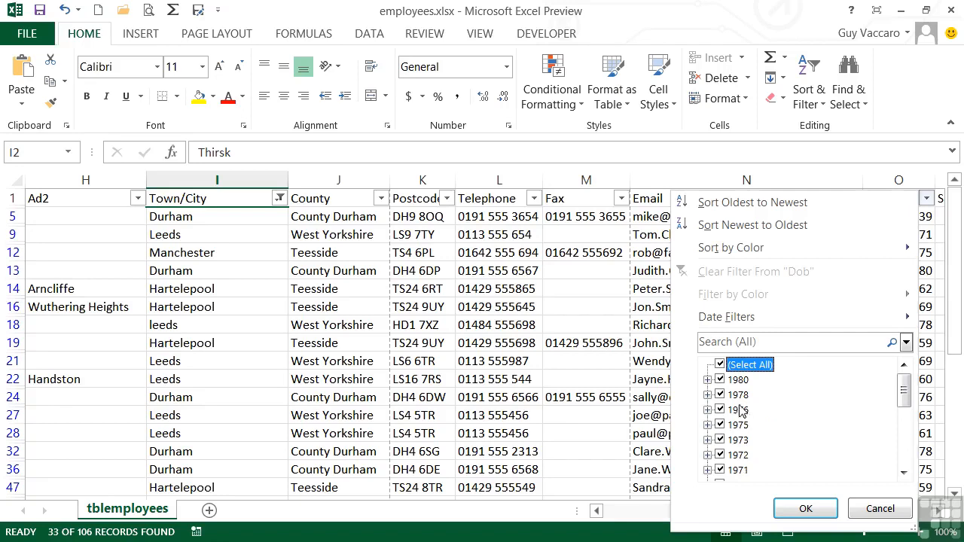
mouse_move(853, 327)
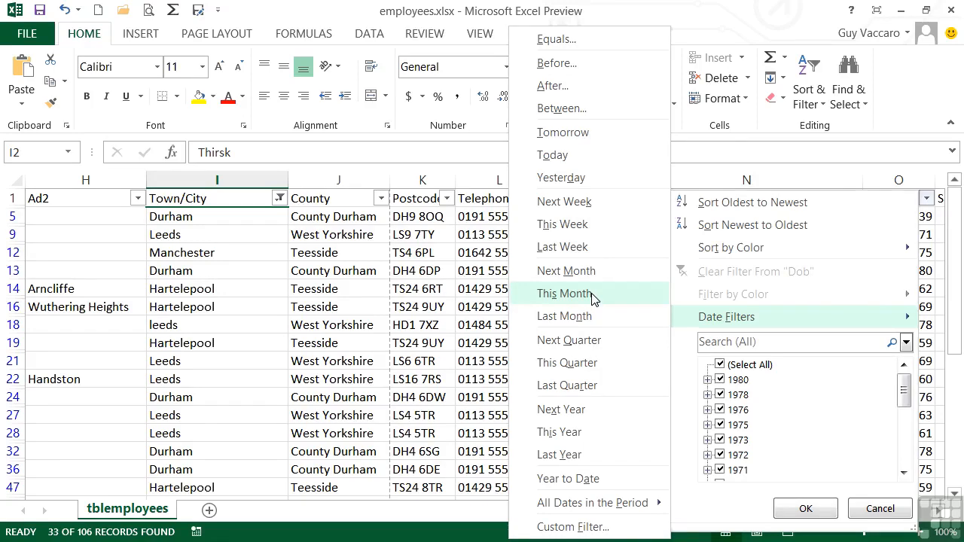
Limit Dob with a custom filter: after 1/1/1971 and before 12/31/1978.
click(595, 112)
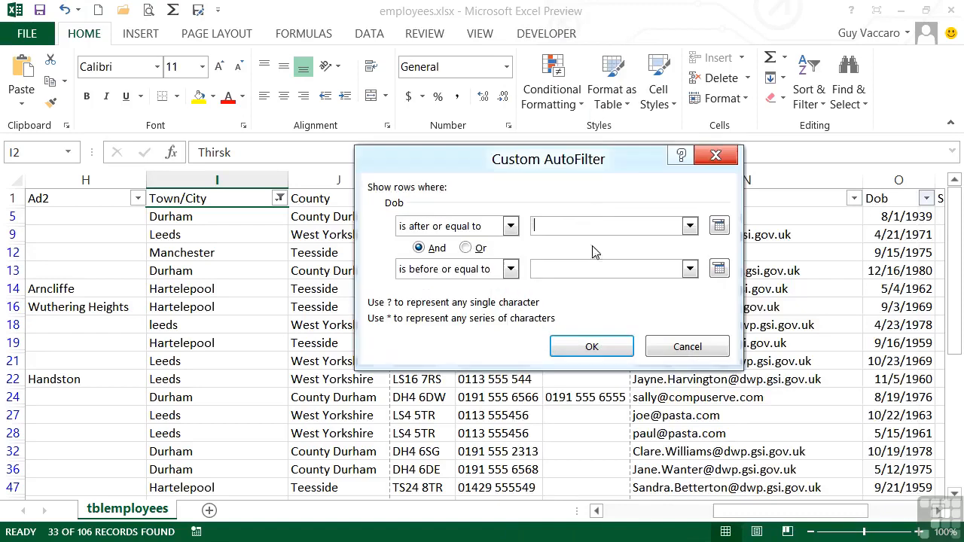
click(510, 226)
click(444, 282)
click(558, 225)
text(1/1/1971)
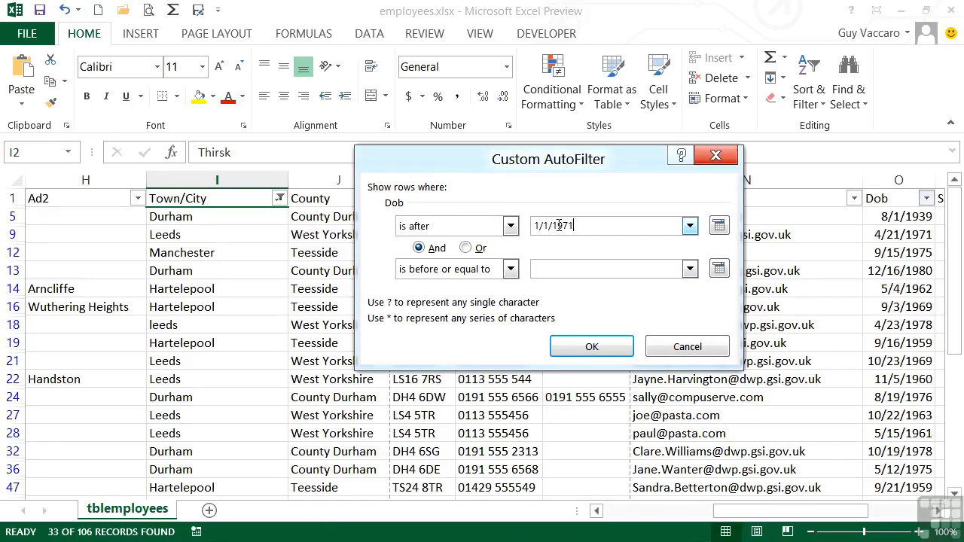
click(510, 269)
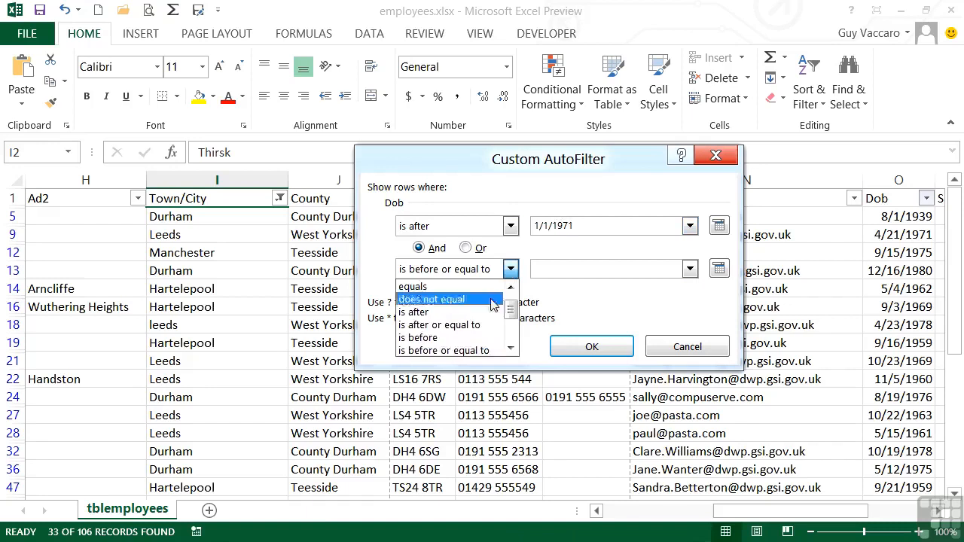
click(437, 337)
click(572, 269)
text(12/31/1978)
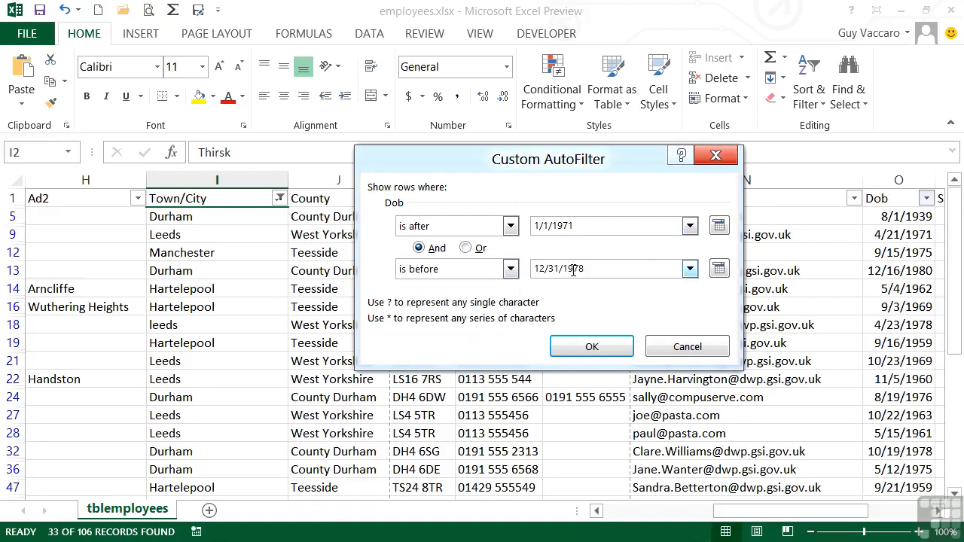
click(591, 347)
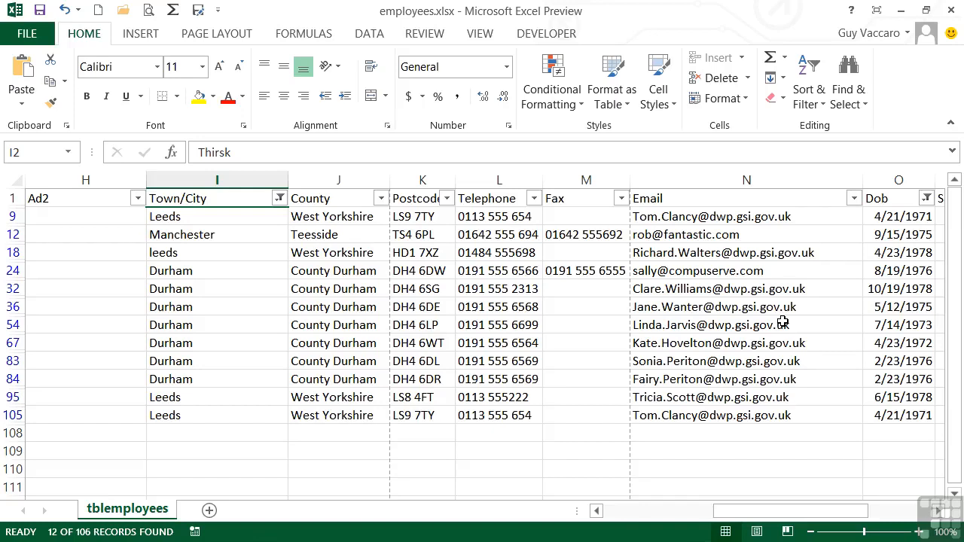
Clear the Town/City filter so only the Dob range applies, showing 22 of 106 records.
click(278, 199)
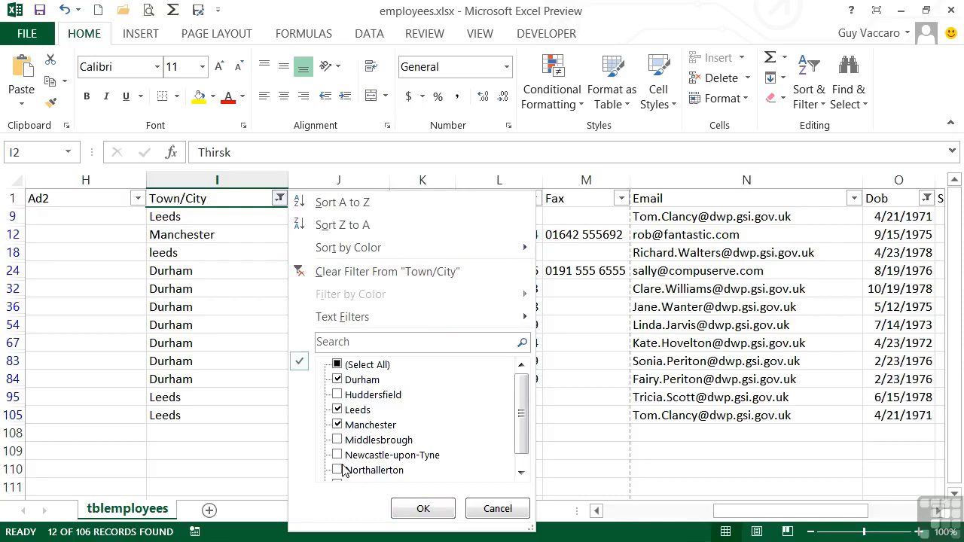
click(386, 272)
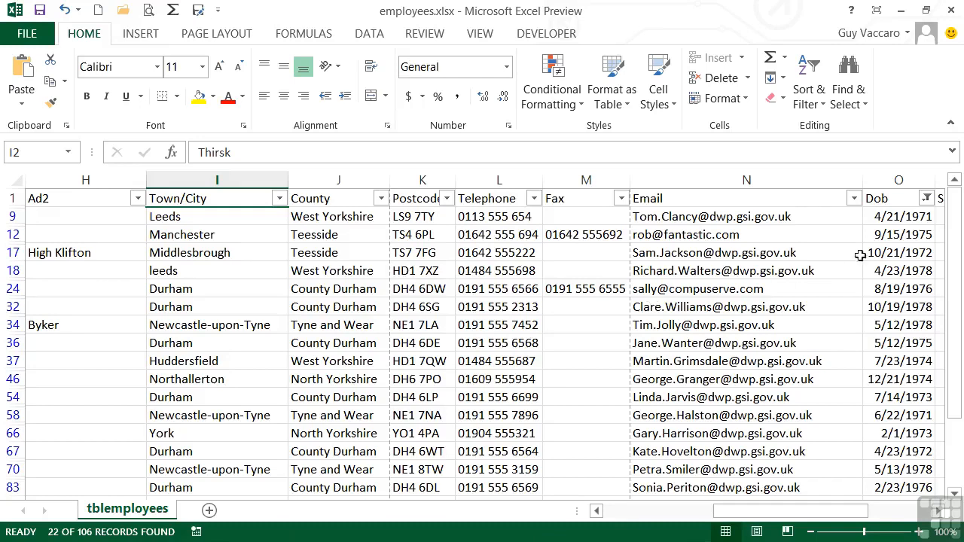
click(927, 199)
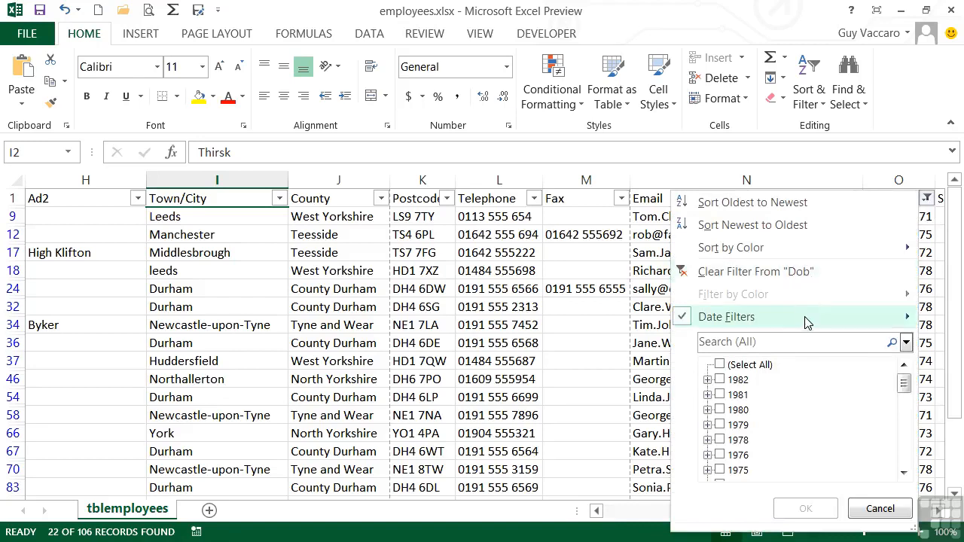
Reopen the Dob custom date filter and cancel it, leaving the range unchanged.
mouse_move(807, 322)
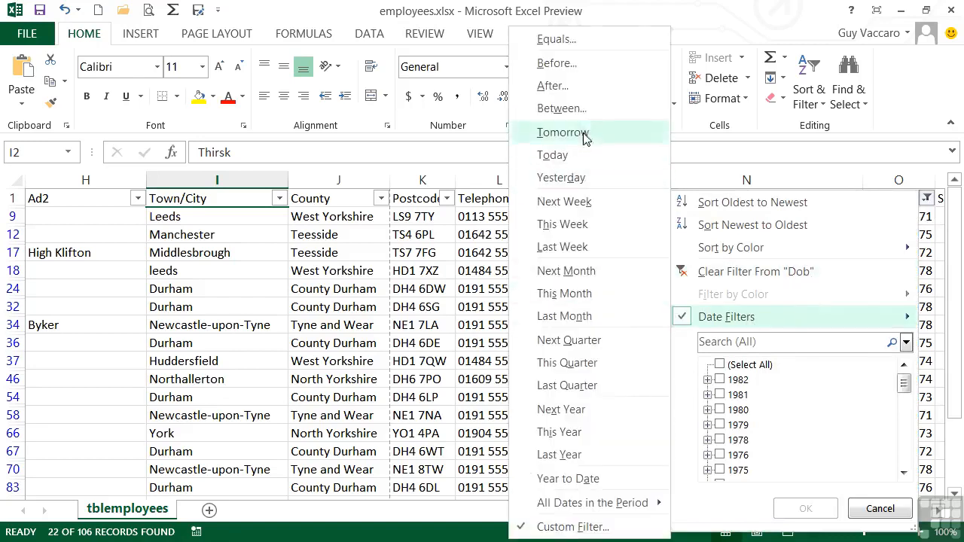
click(566, 109)
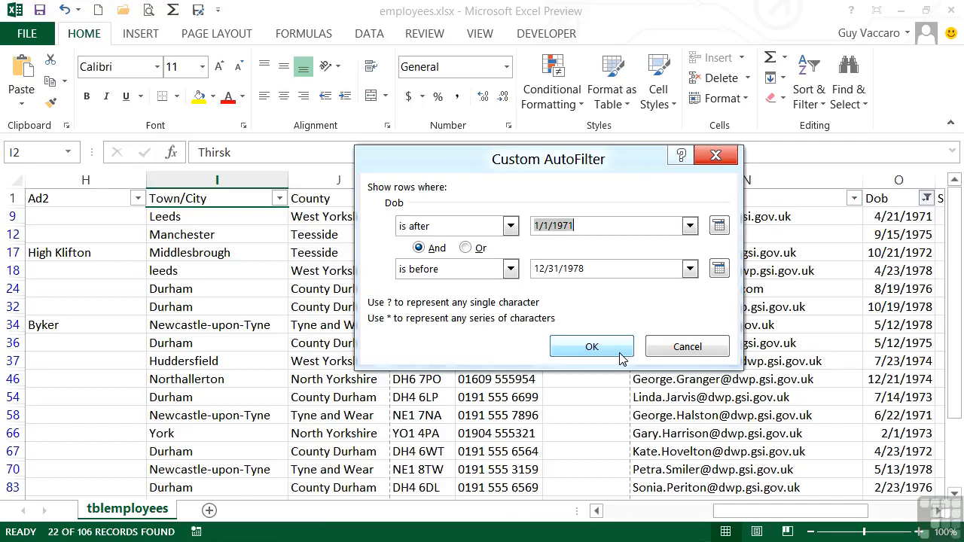
click(676, 345)
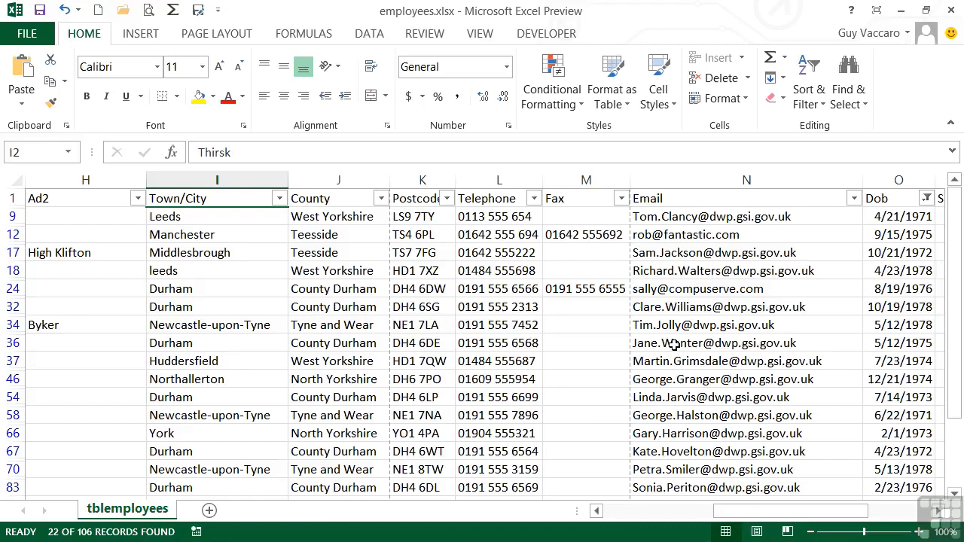
Clear the Dob filter and switch AutoFilter off so all employee records show.
click(811, 105)
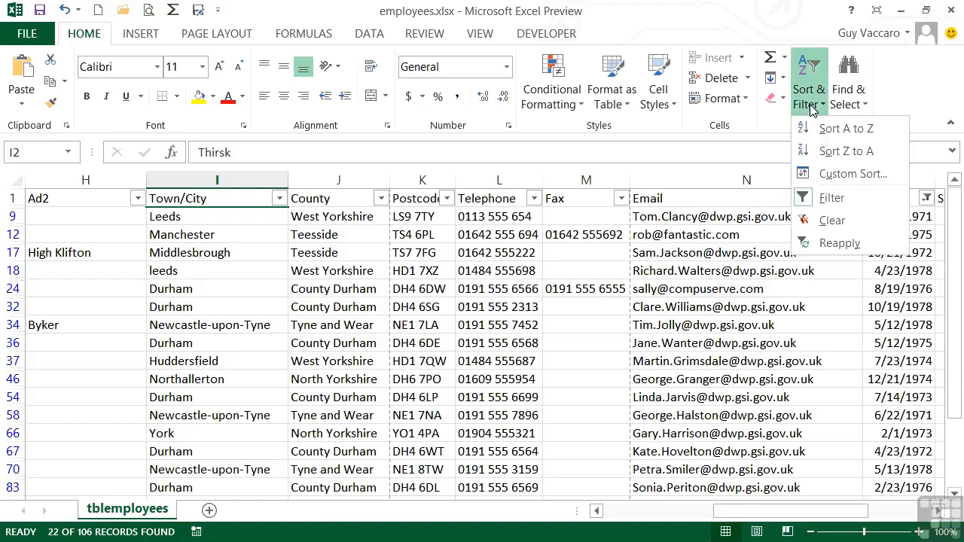
click(834, 223)
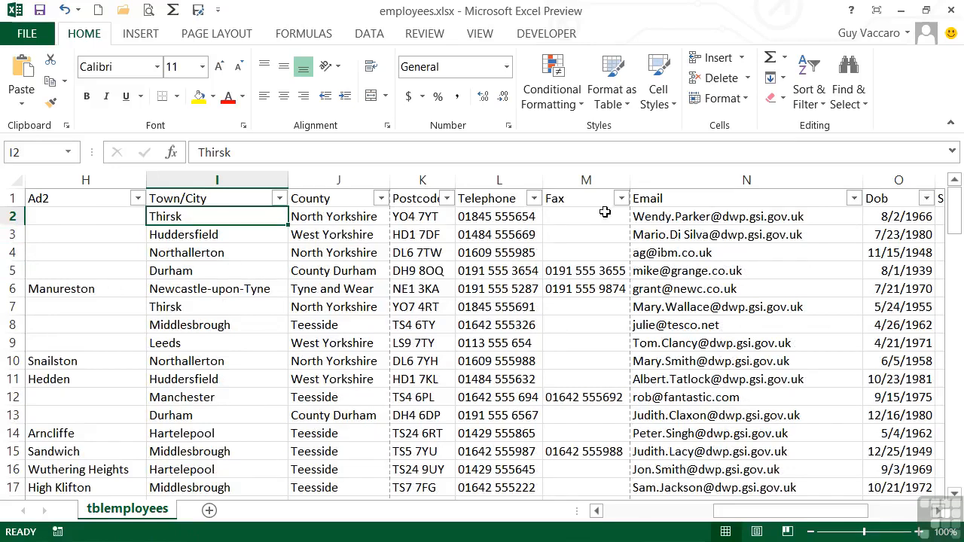
click(811, 109)
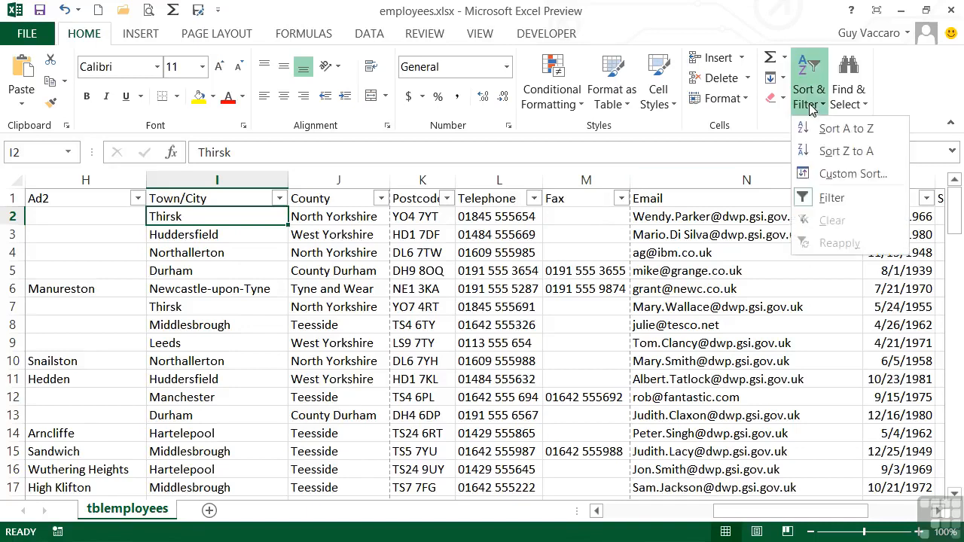
click(835, 201)
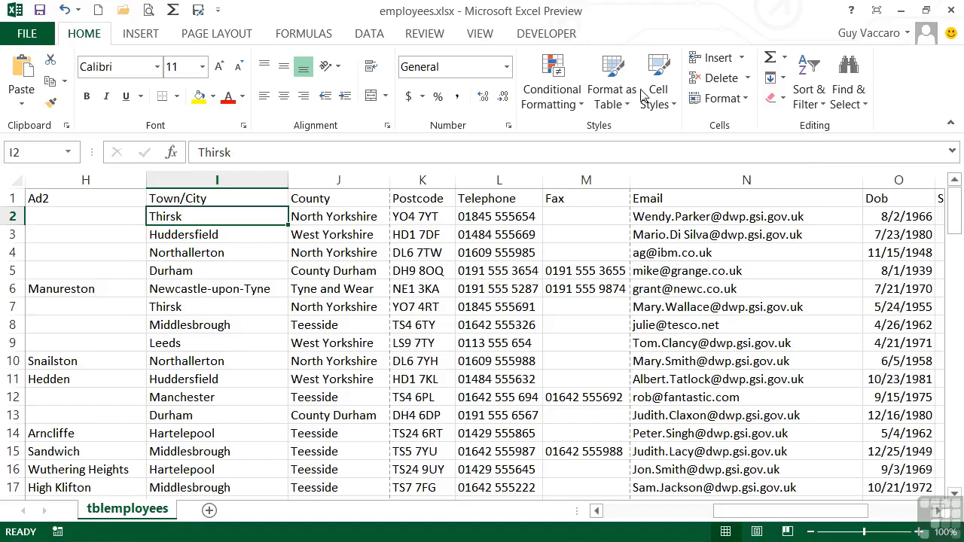
Re-enable AutoFilter from the Data tab and bring up the Salary column's Number Filters.
click(372, 35)
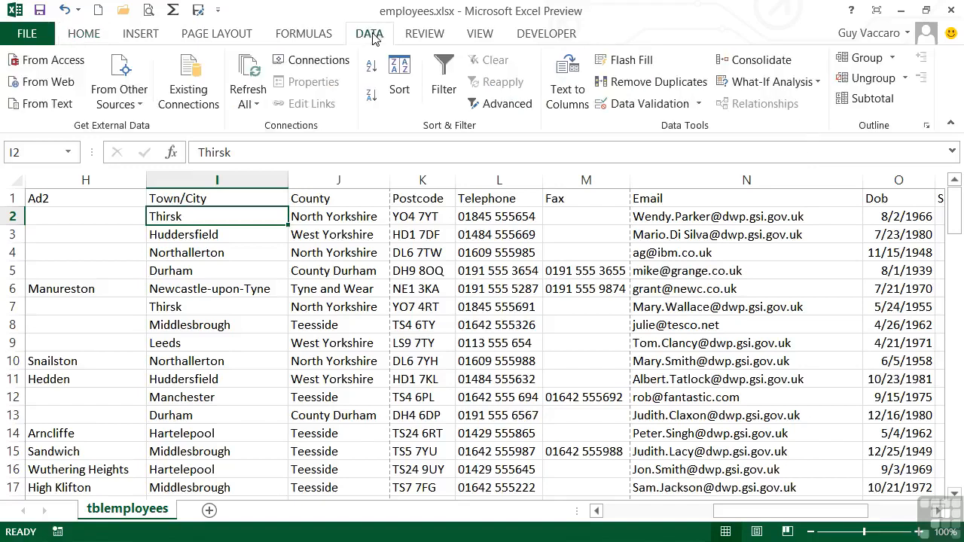
click(443, 83)
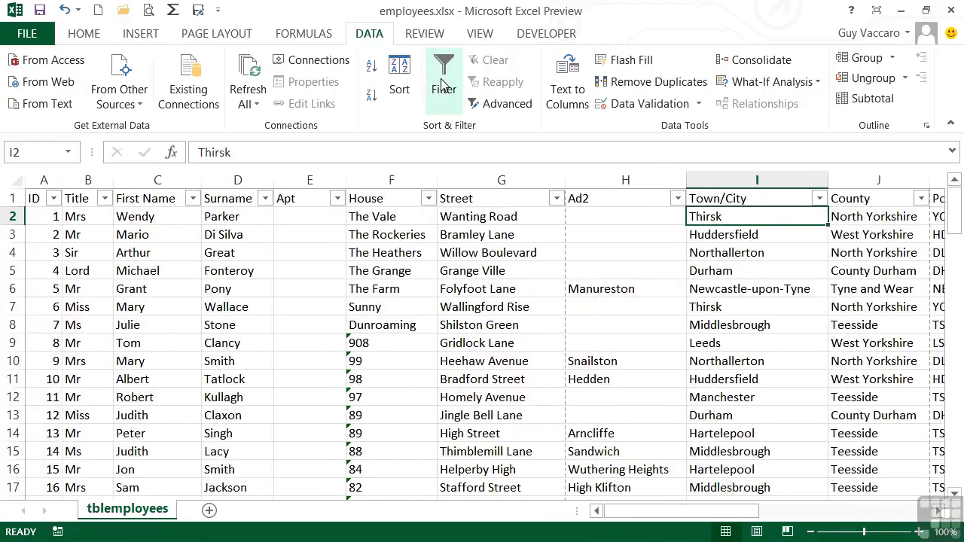
drag(755, 518, 894, 515)
click(874, 199)
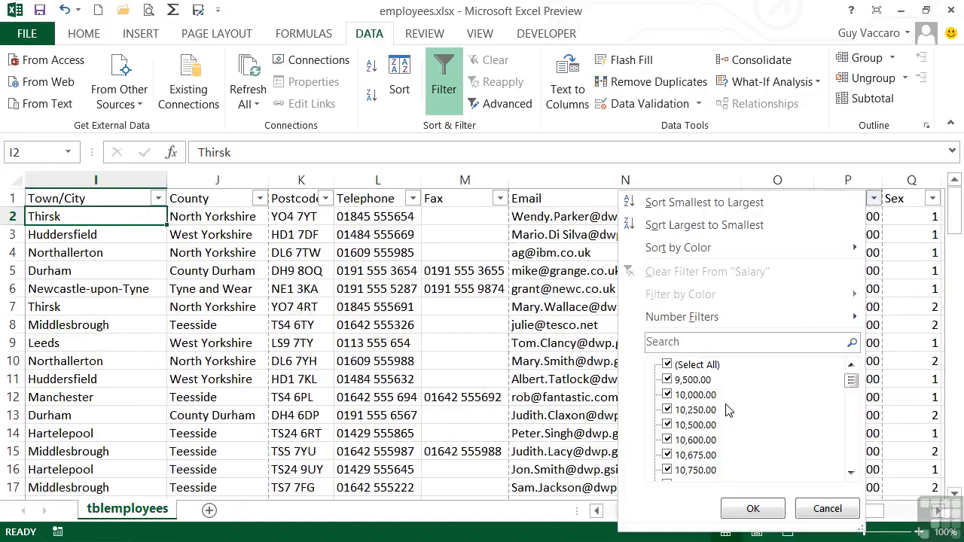
mouse_move(748, 321)
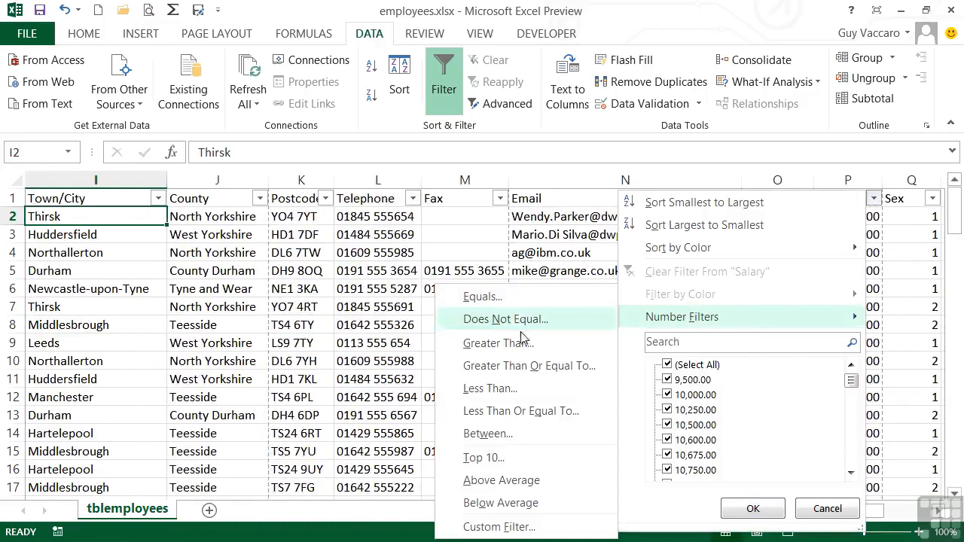
Filter Salary to less than 20000, leaving 52 of 106 records.
click(520, 388)
text(2)
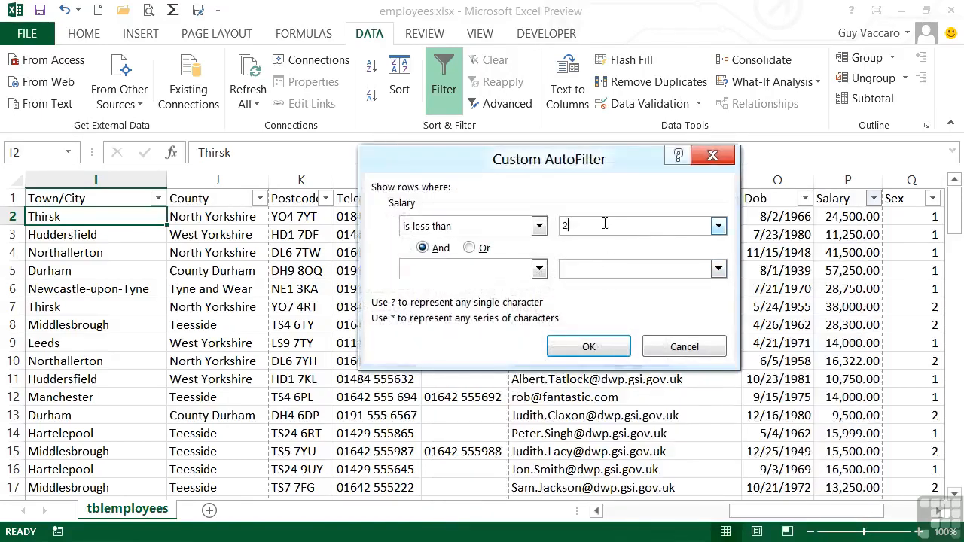
text(0000)
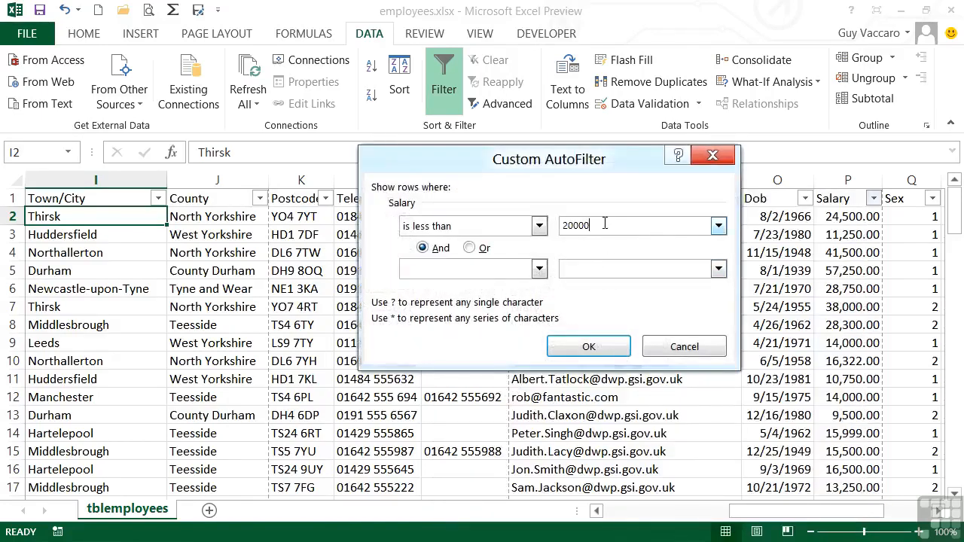
click(589, 349)
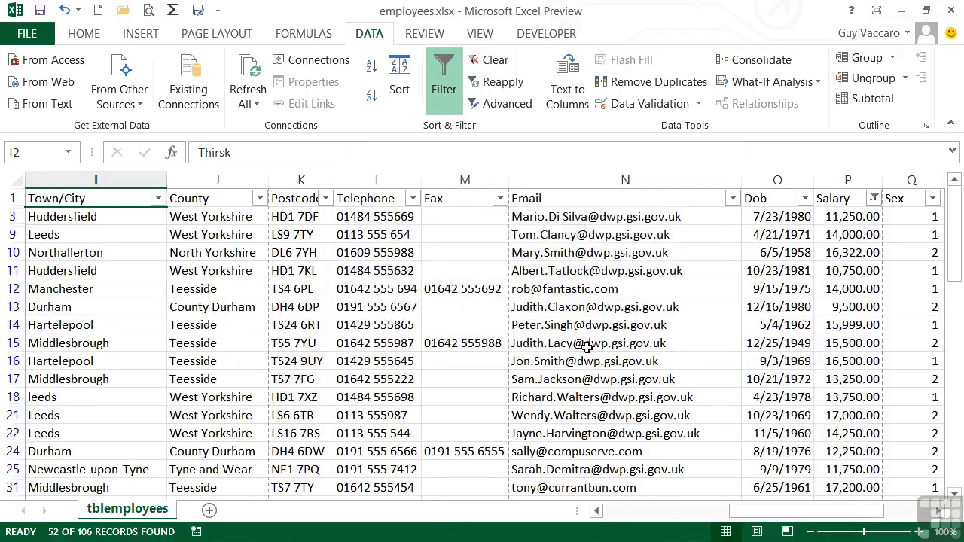
click(878, 328)
Restrict the Sex column to value 1 only, narrowing the table to 25 of 106 records.
scroll(857, 375, down, 4)
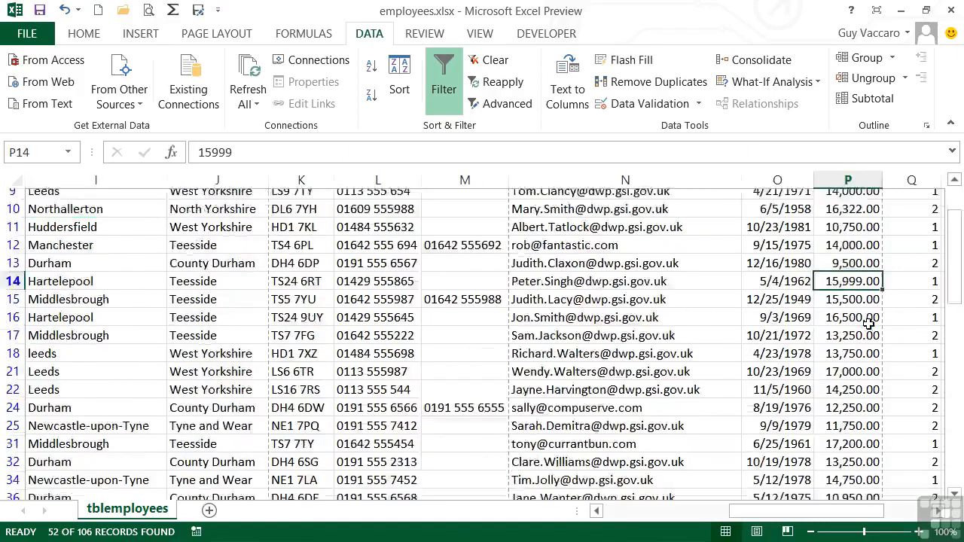
scroll(857, 374, up, 4)
click(857, 374)
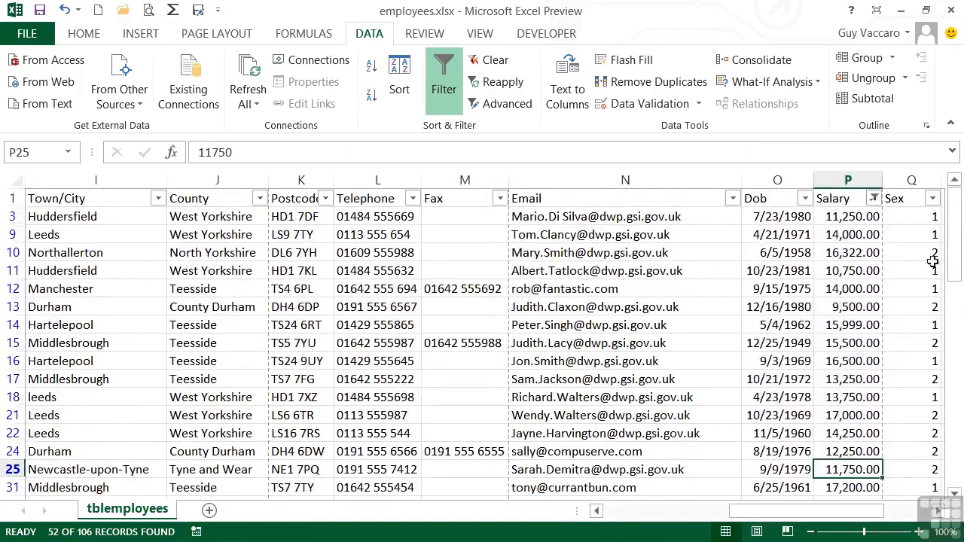
click(933, 200)
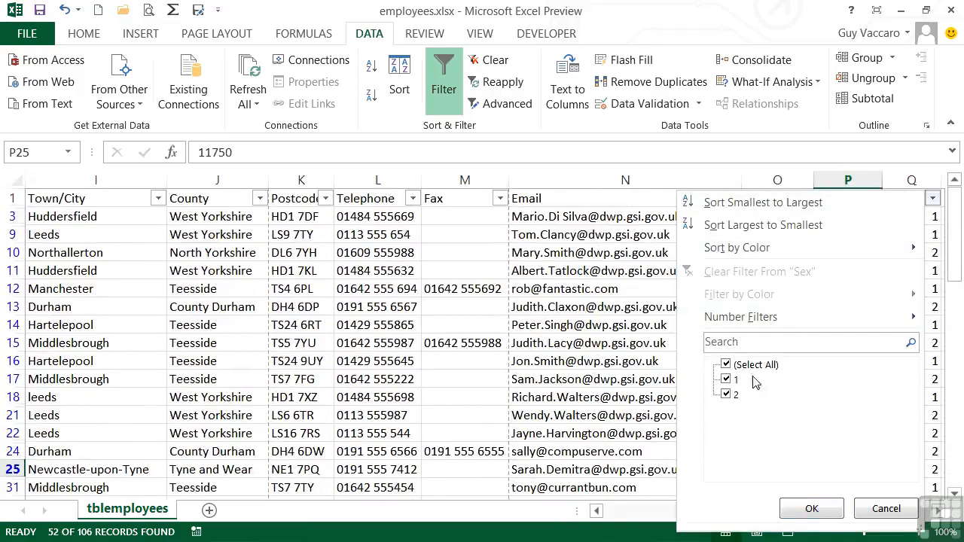
click(732, 395)
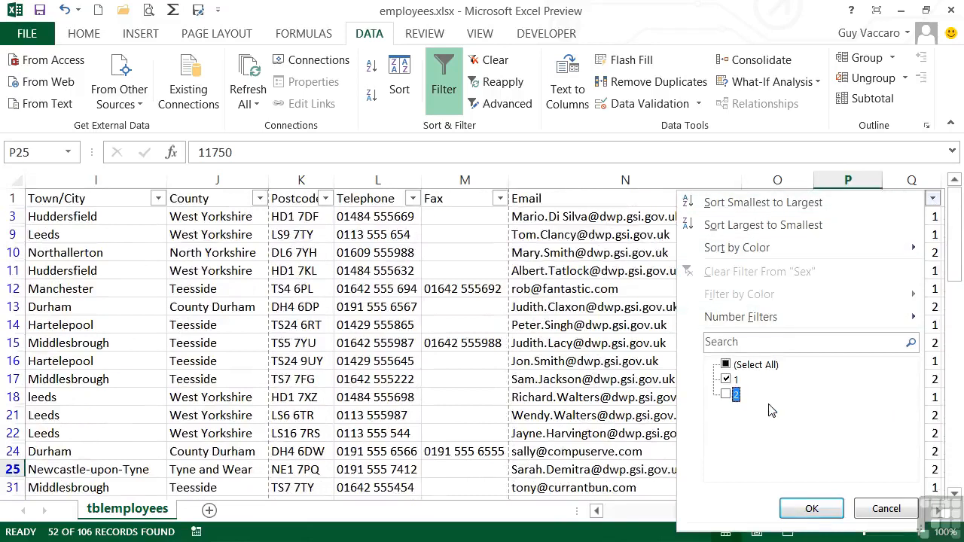
click(819, 510)
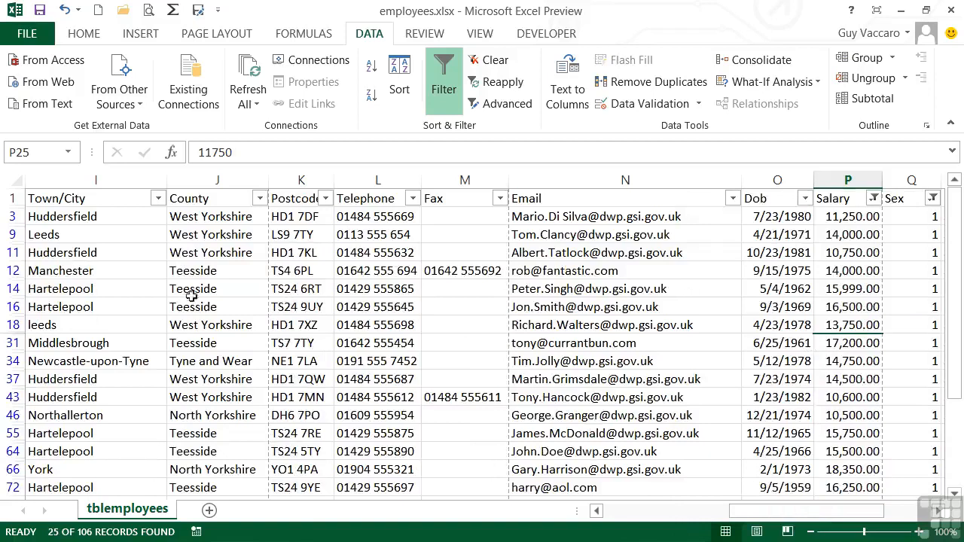
click(119, 252)
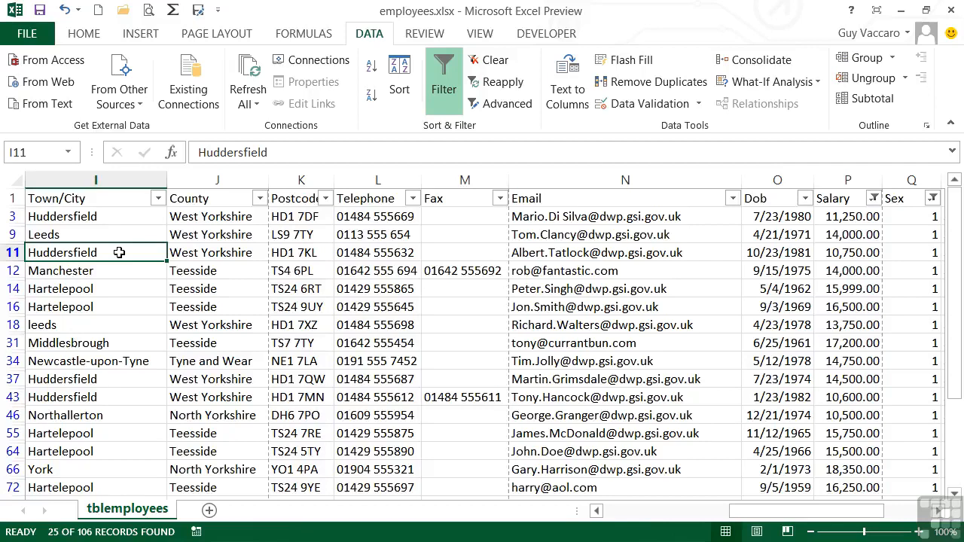
Select the whole filtered employee range on tblemployees and add a new blank Sheet1.
key(ctrl+a)
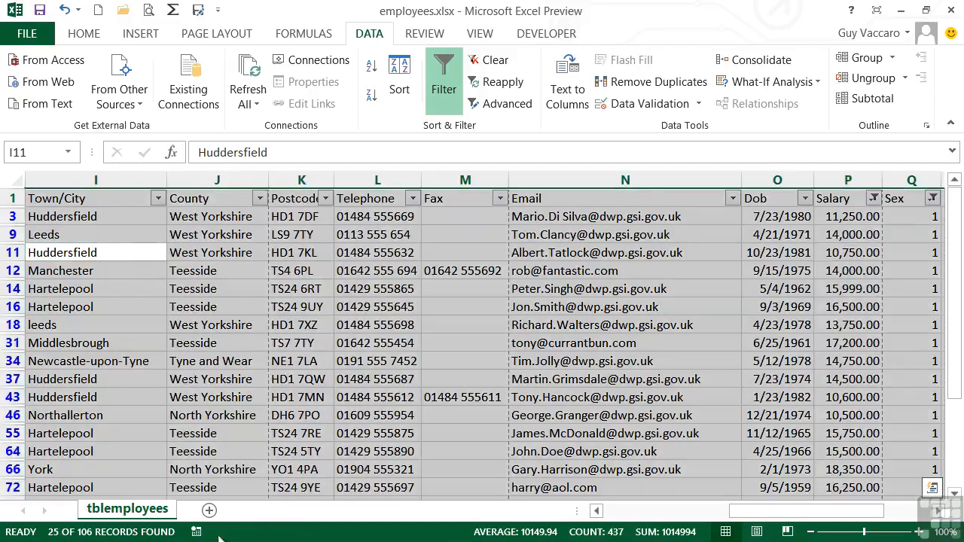
click(210, 510)
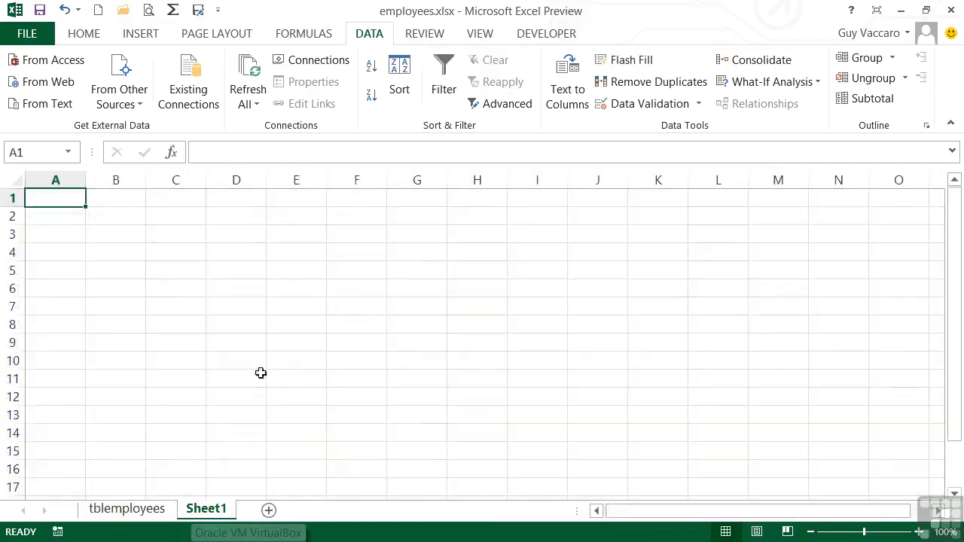
click(126, 510)
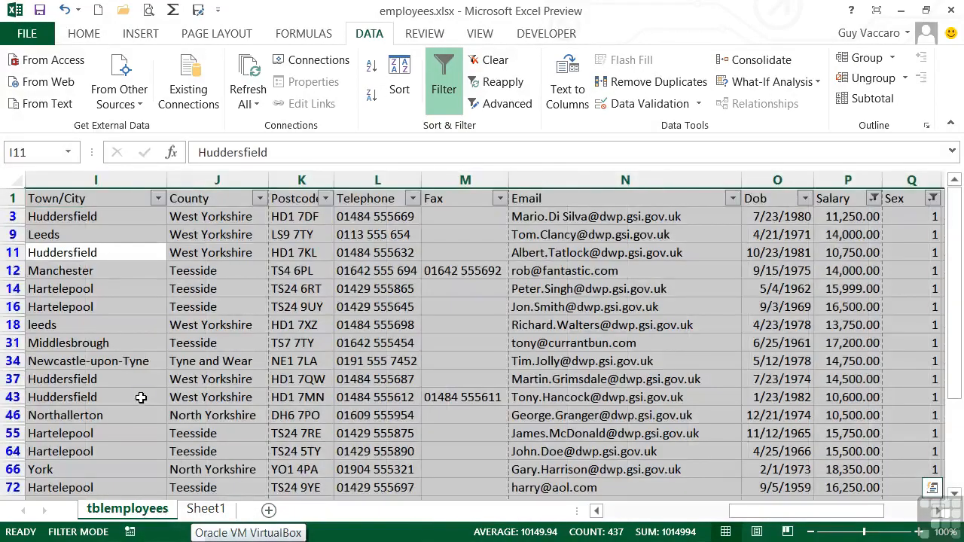
Paste the visible filtered employee rows and headers into Sheet1 at A1, then return to tblemployees.
key(ctrl+c)
click(206, 510)
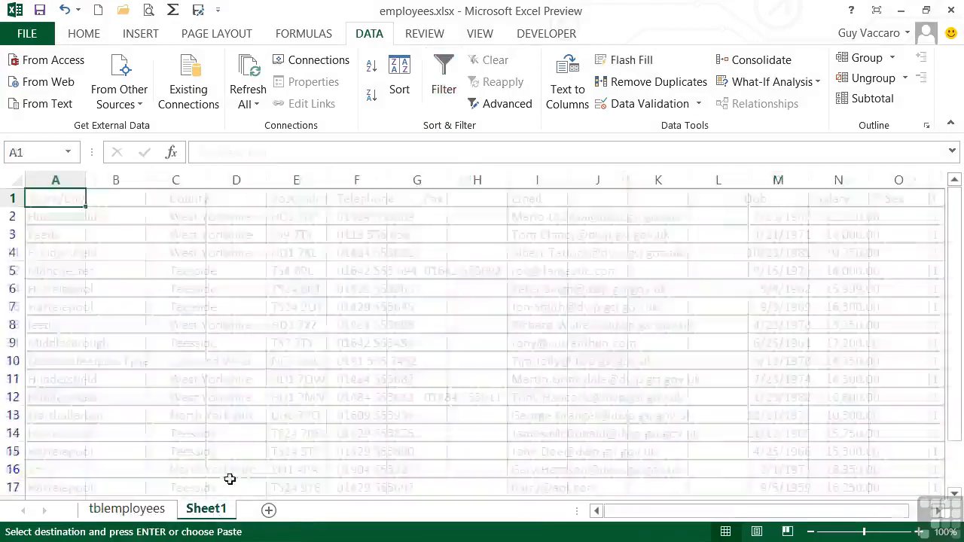
key(ctrl+v)
scroll(123, 310, down, 5)
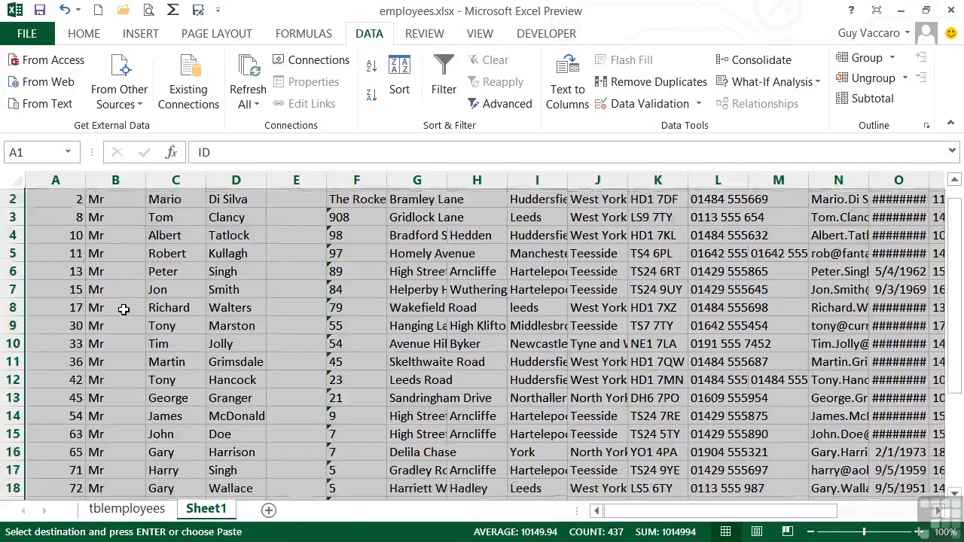
scroll(124, 310, up, 5)
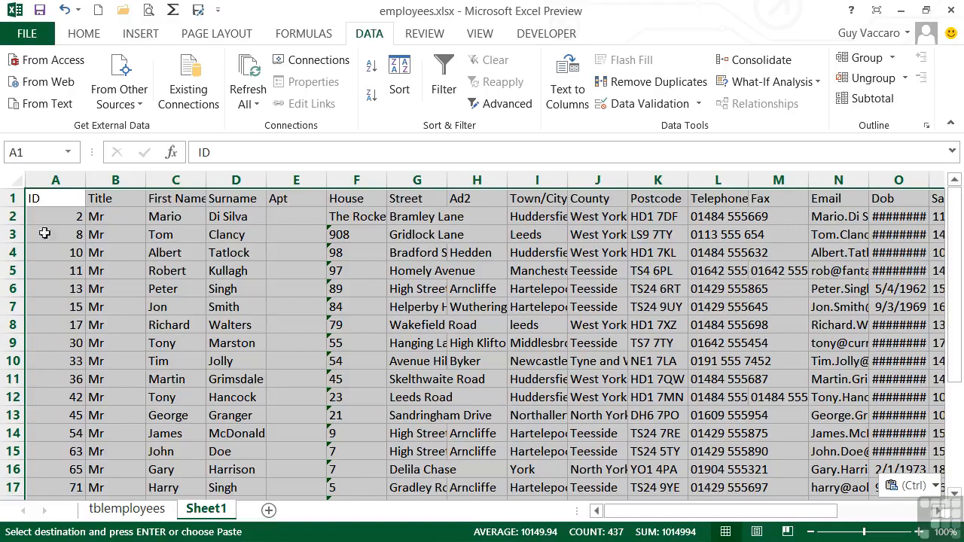
click(134, 397)
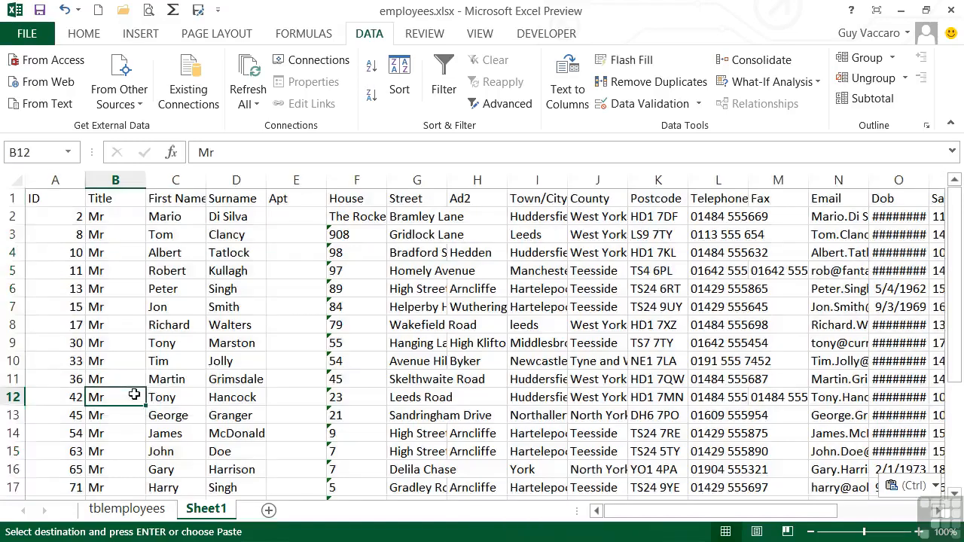
click(134, 509)
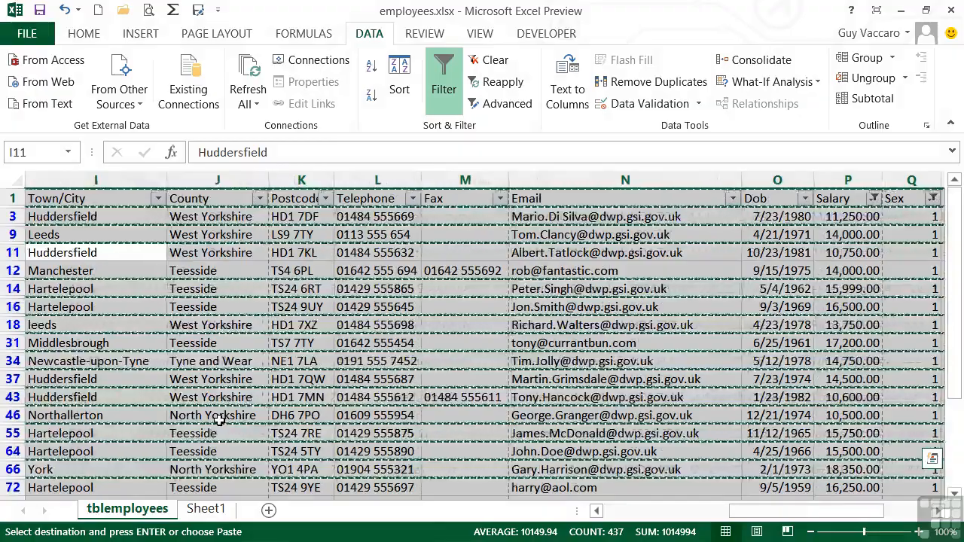